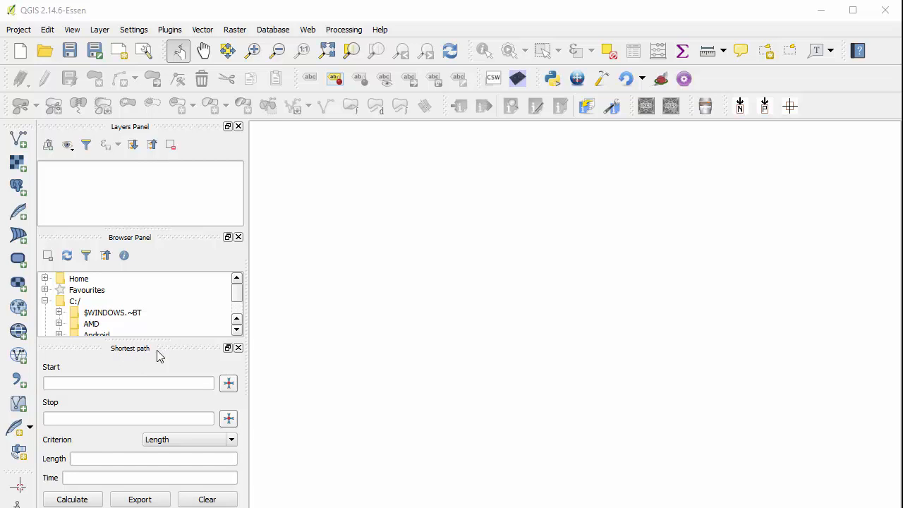
Step: Close the Shortest path and Browser panels, and fit the main window so its status bar shows
left_click(238, 348)
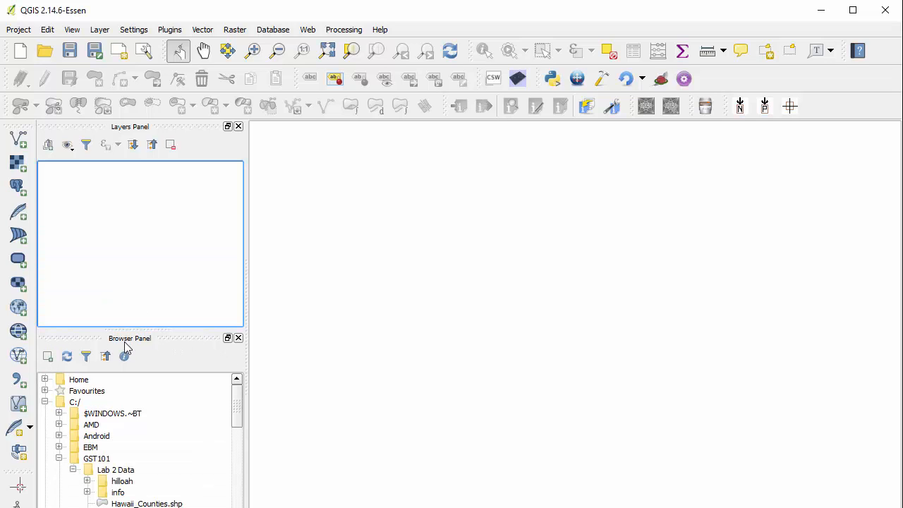
left_click(238, 339)
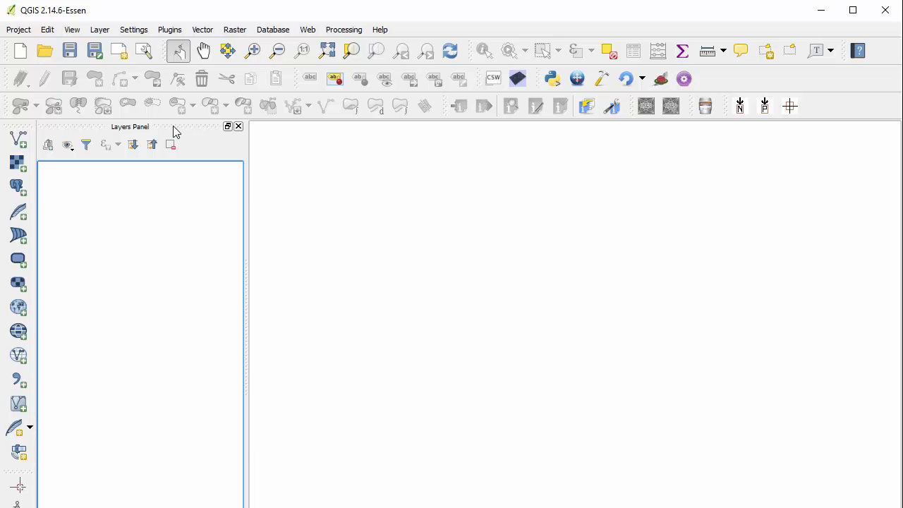
left_click_drag(177, 129, 75, 187)
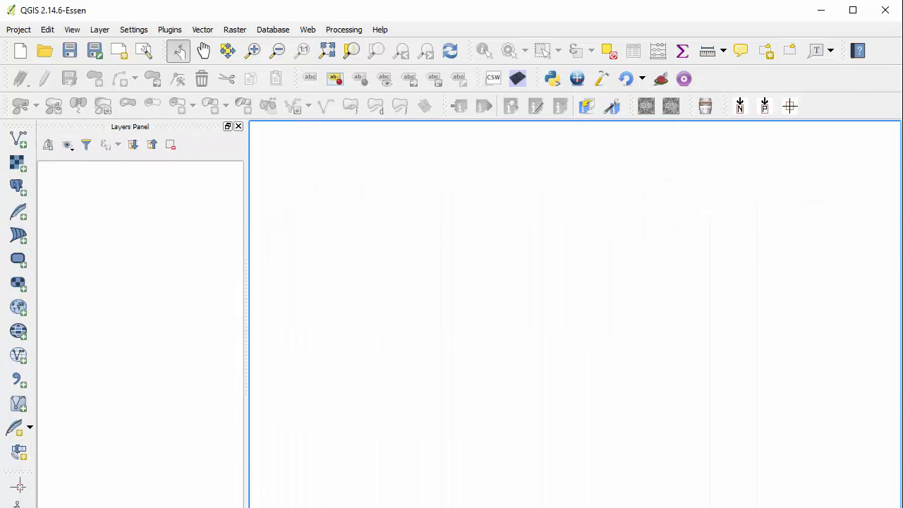
left_click_drag(306, 507, 304, 505)
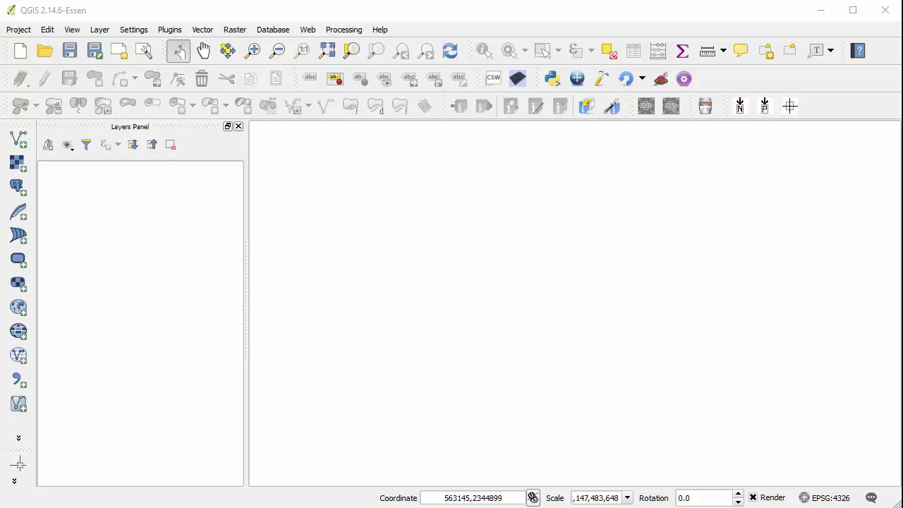
left_click(122, 14)
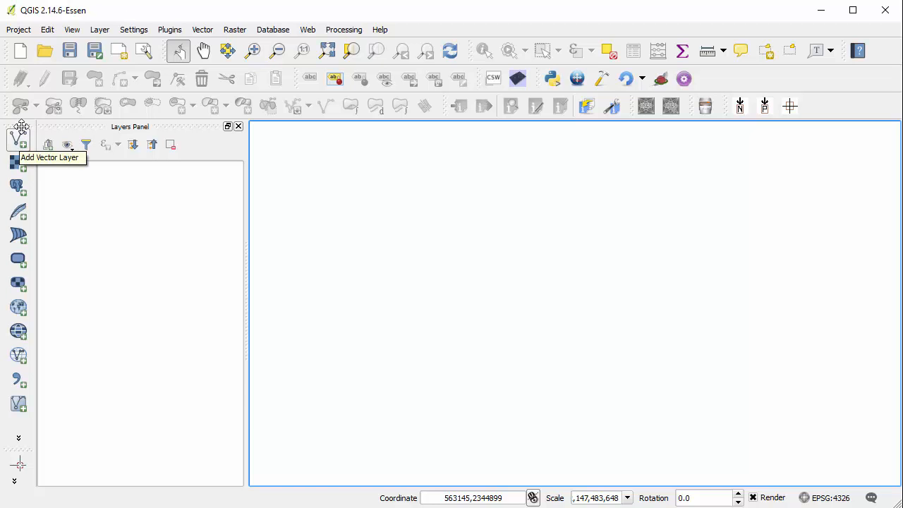
Step: Start adding a file-based vector layer and select Hawaii_Counties.shp in the Lab 2 Data folder
left_click(99, 29)
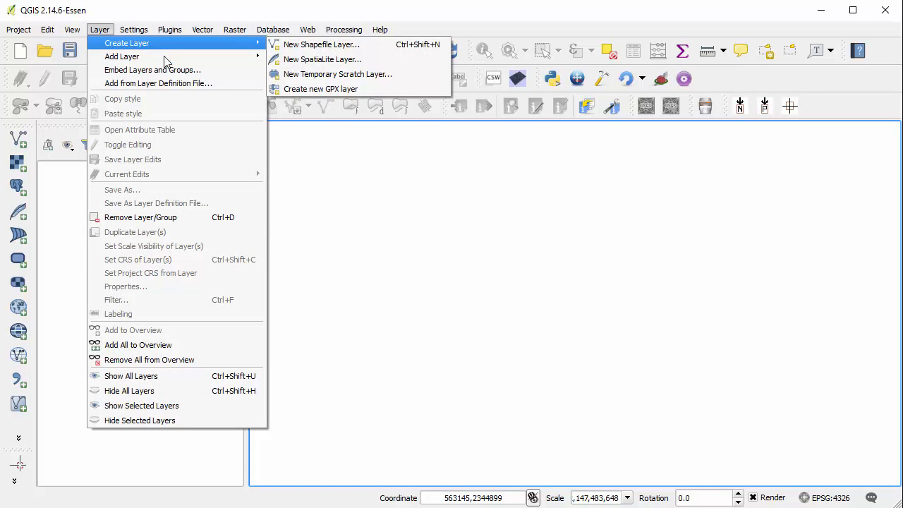
mouse_move(169, 58)
left_click(332, 61)
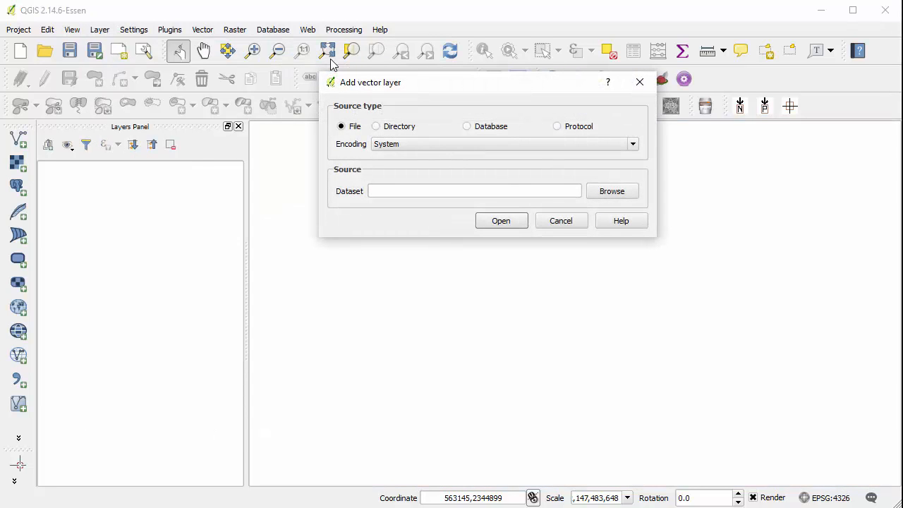
left_click_drag(437, 87, 385, 111)
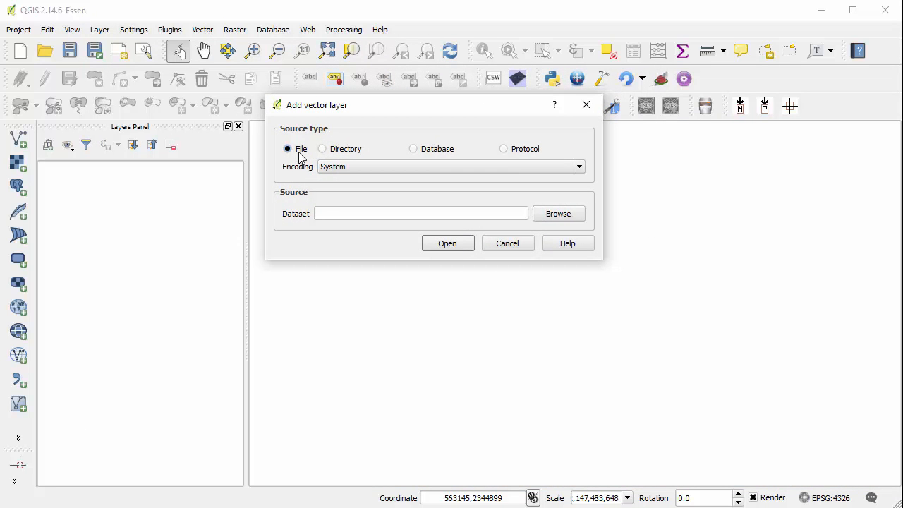
left_click(549, 215)
left_click_drag(514, 124, 373, 96)
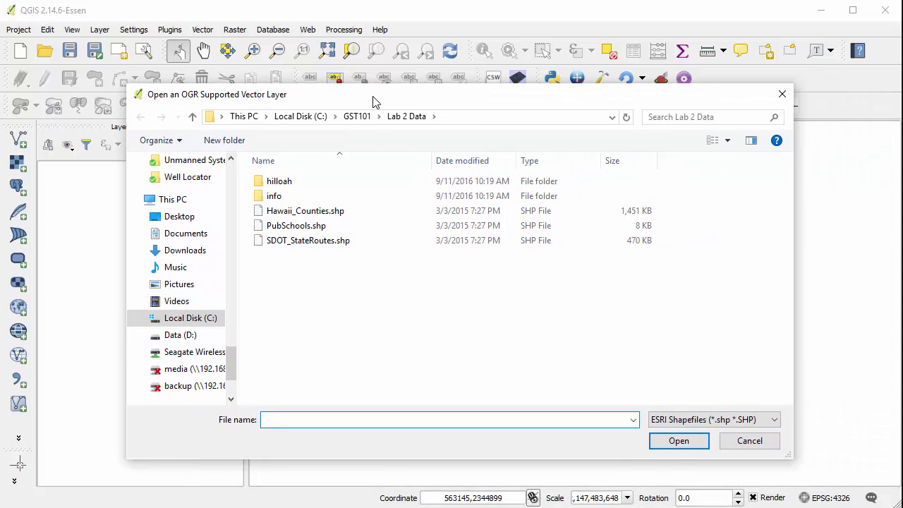
left_click(358, 215)
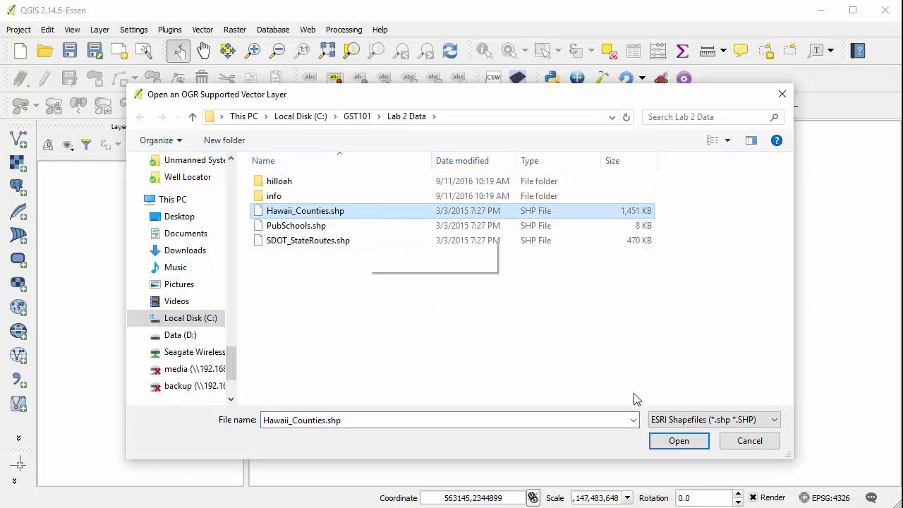
Step: Show all file types in the Lab 2 Data folder, and restore the ESRI Shapefiles filter
left_click(698, 421)
scroll(708, 307, "up", 4)
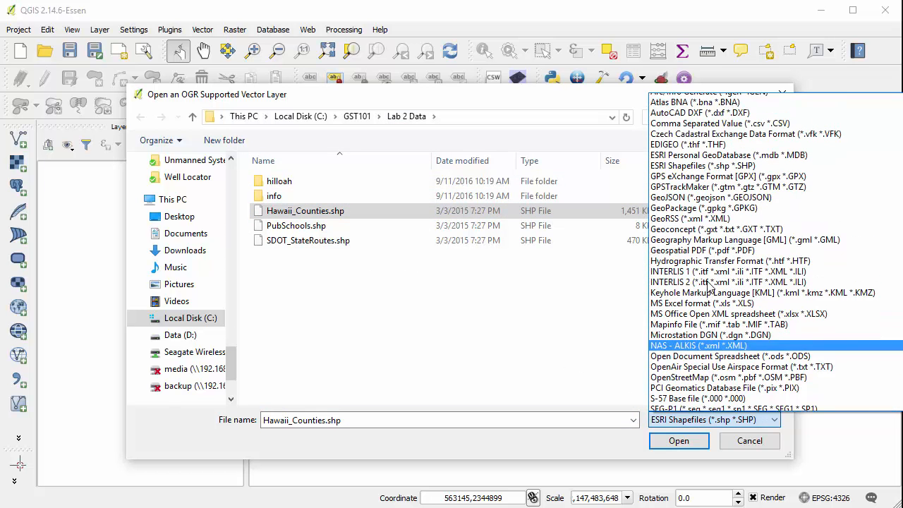
left_click(702, 100)
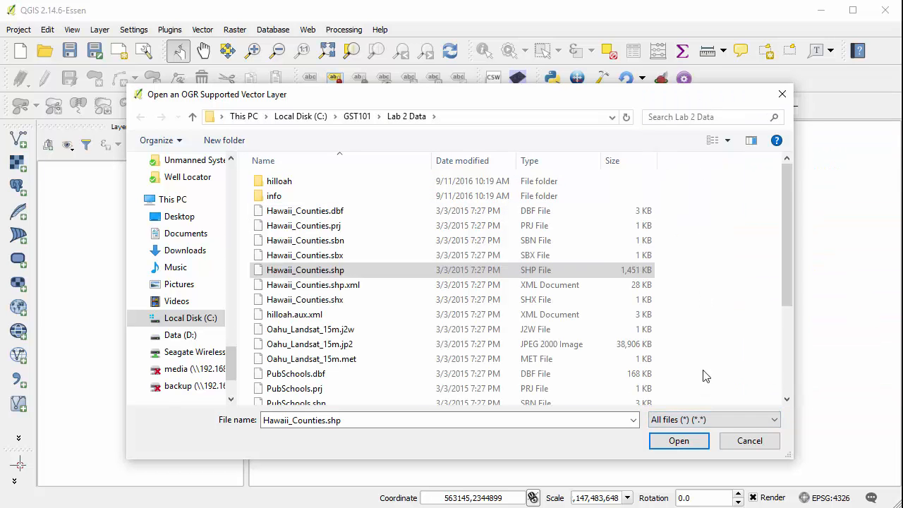
left_click(708, 421)
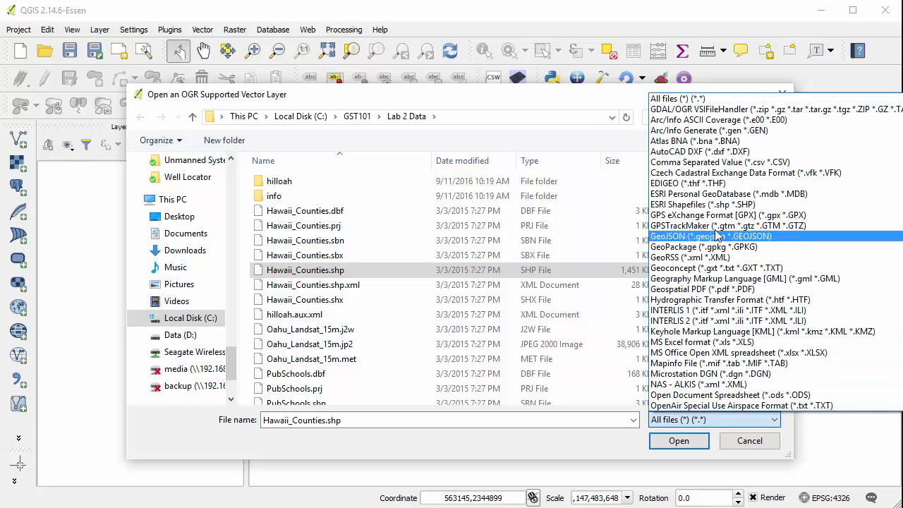
left_click(730, 206)
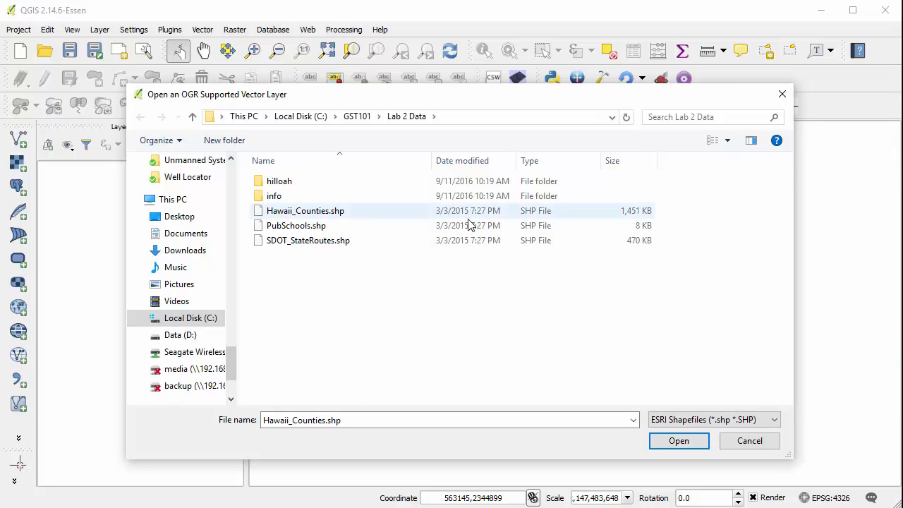
Step: Choose Hawaii_Counties.shp as the dataset and add it to the map as a vector layer
left_click(344, 213)
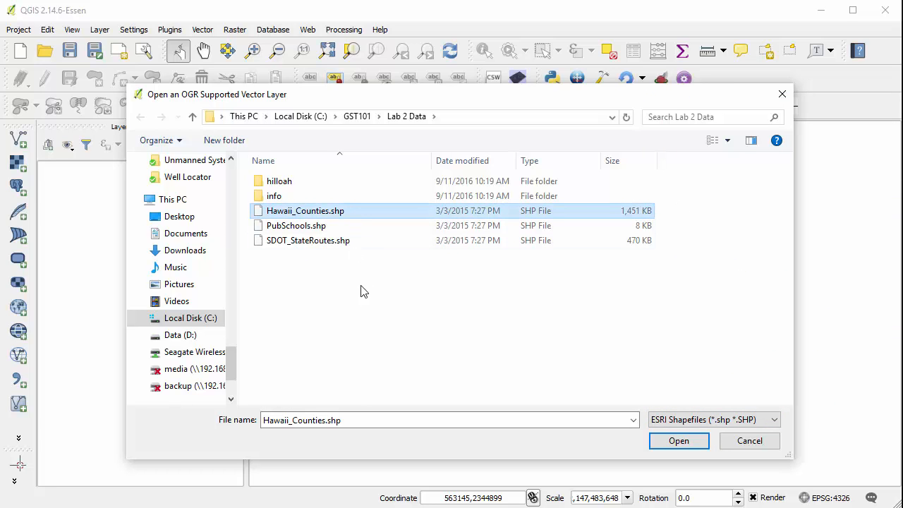
left_click(679, 441)
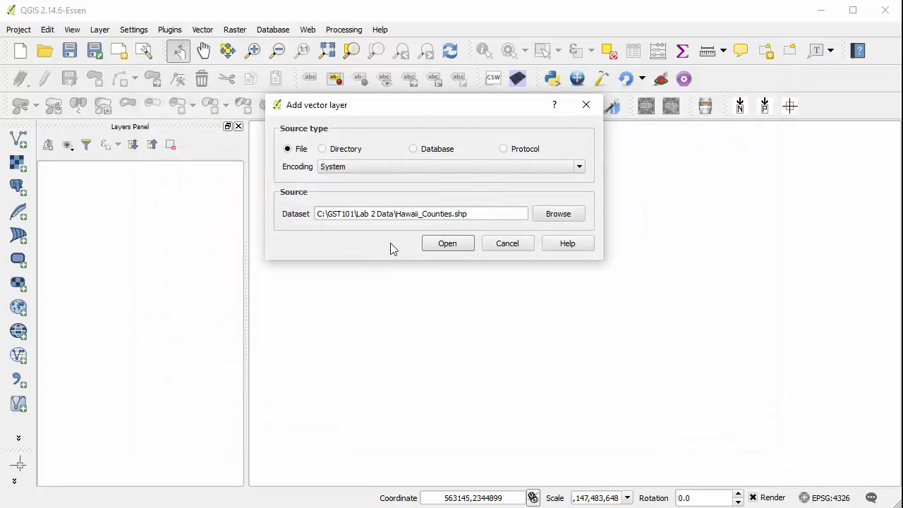
left_click(446, 245)
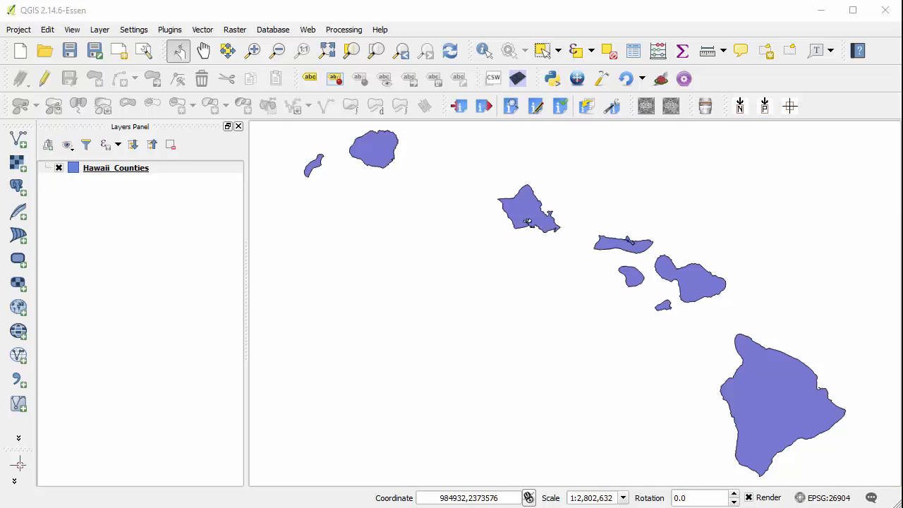
Step: Examine the records and fields in the Hawaii_Counties attribute table, and close the table
right_click(104, 173)
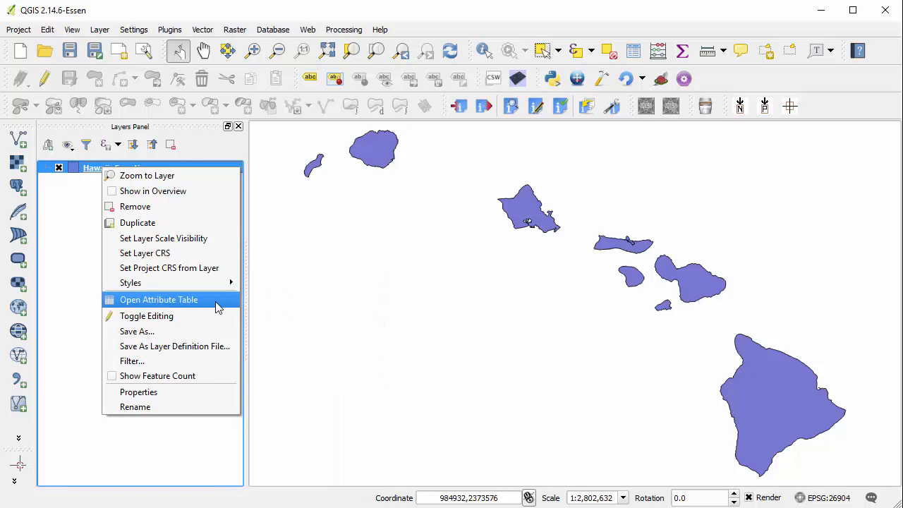
left_click(218, 299)
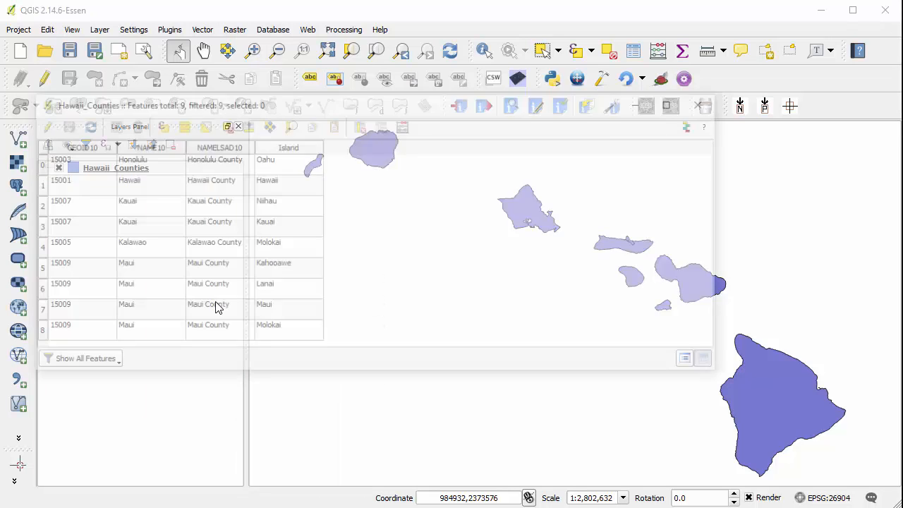
left_click_drag(309, 103, 379, 113)
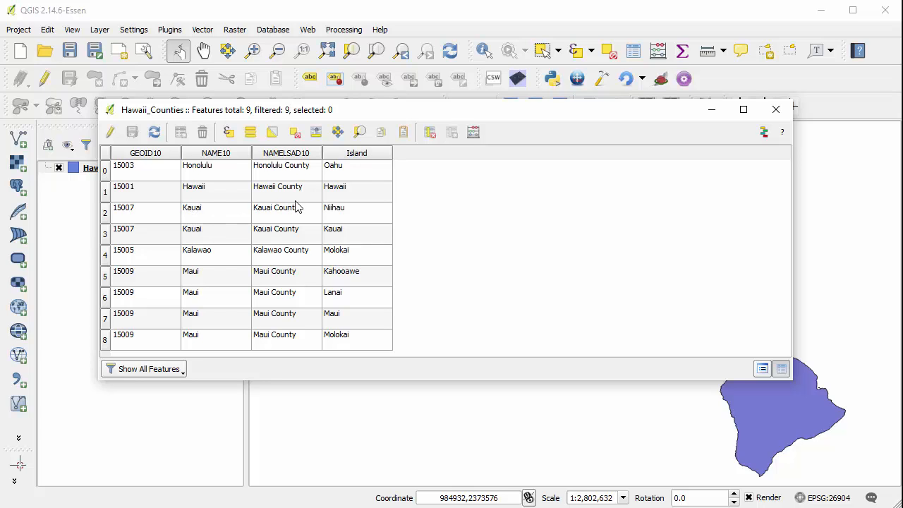
left_click(776, 111)
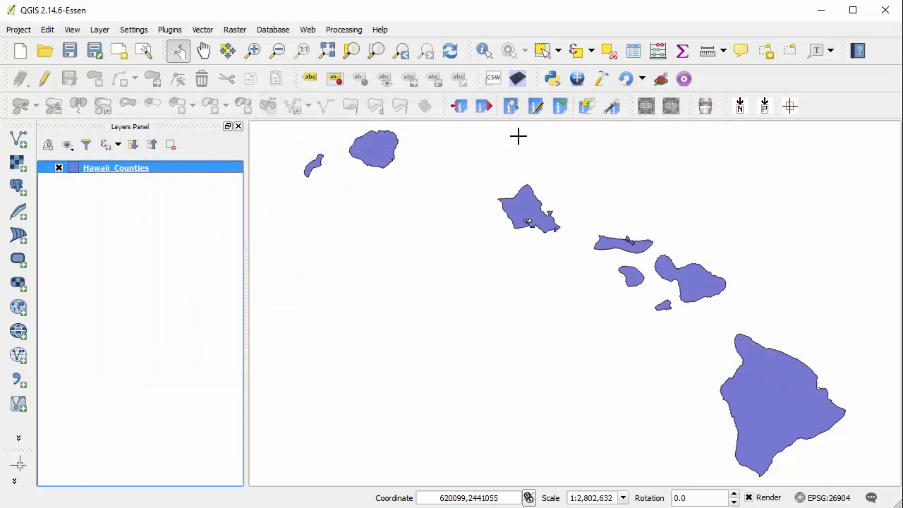
Step: Identify the large southeastern island on the map and review its attributes
left_click(484, 60)
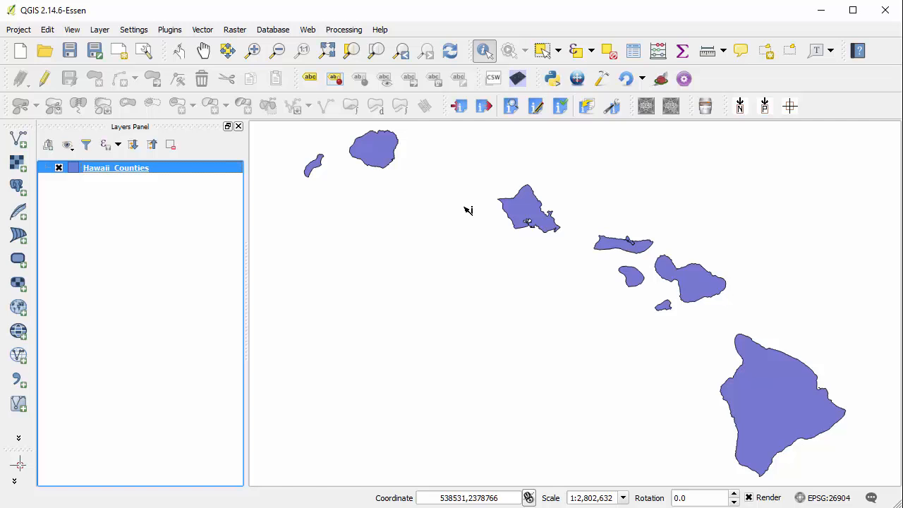
left_click(765, 393)
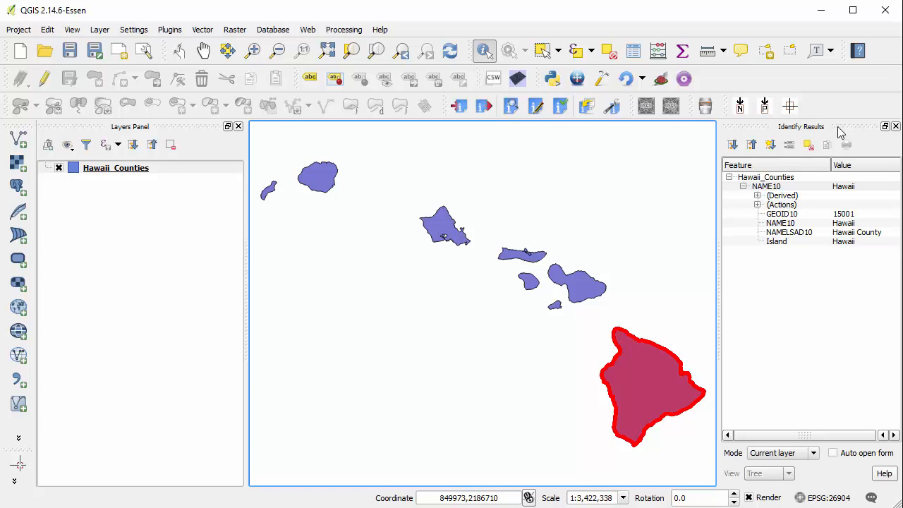
left_click_drag(840, 133, 874, 183)
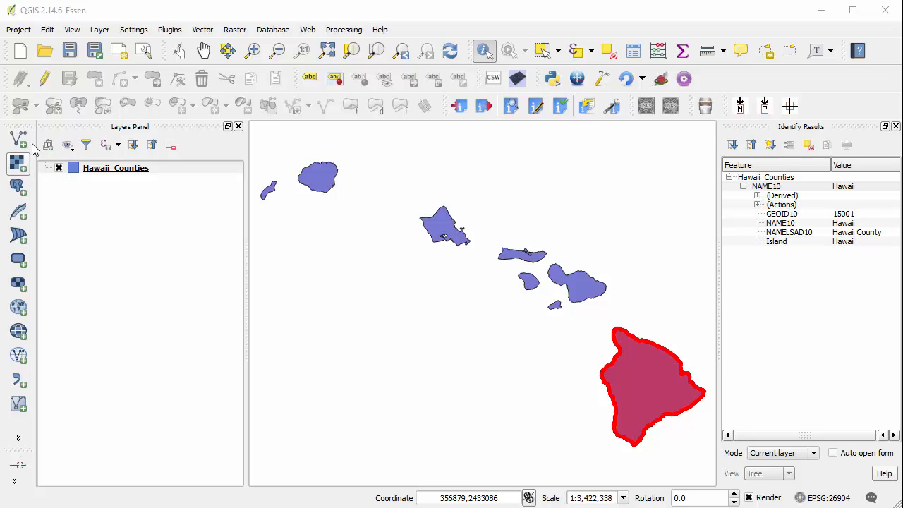
Step: Start adding a raster layer and browse to the Lab 2 Data folder
left_click(108, 32)
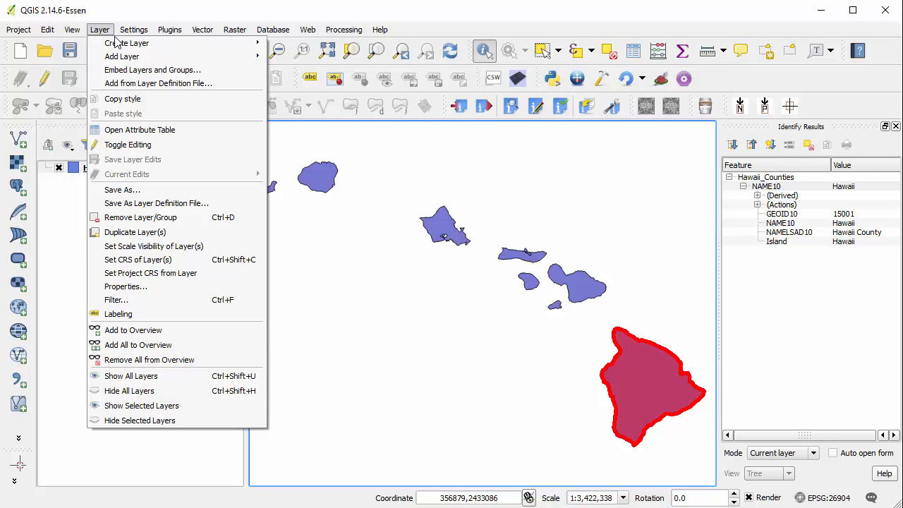
mouse_move(164, 57)
left_click(393, 75)
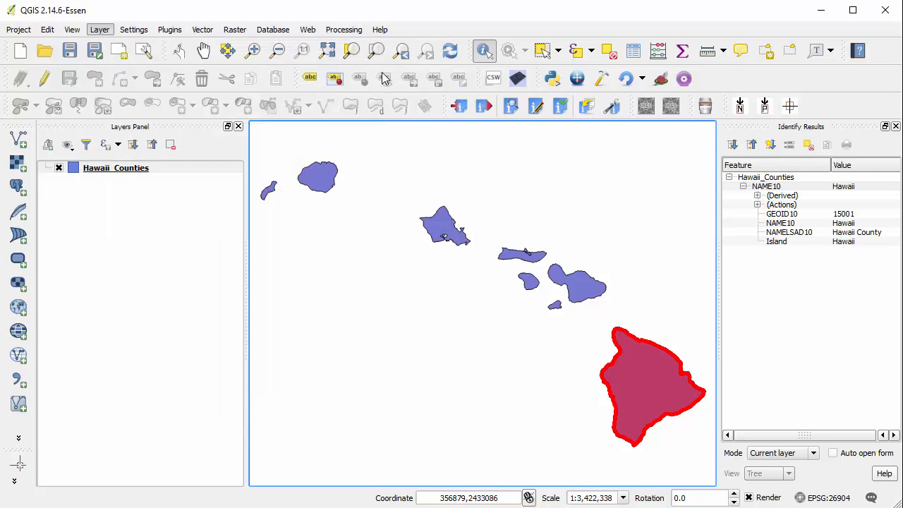
left_click_drag(345, 40, 419, 56)
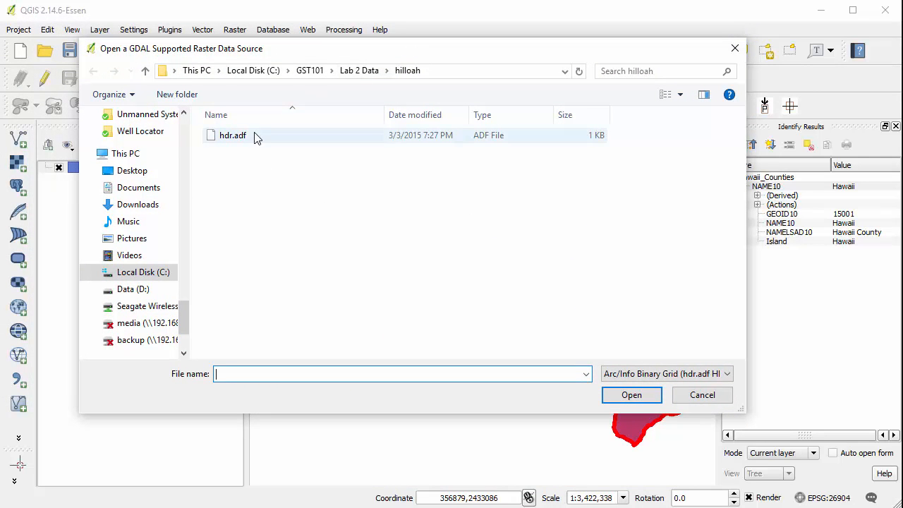
left_click(357, 71)
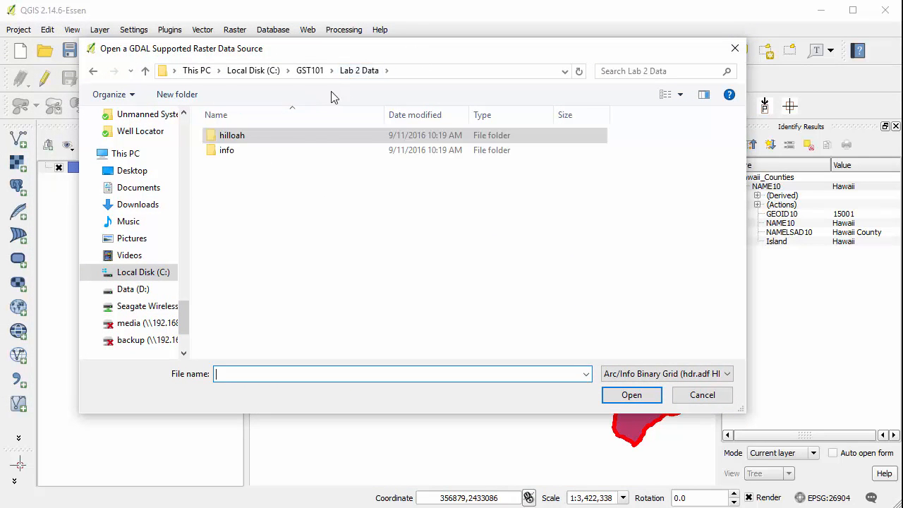
Step: Filter the files to ERDAS JPEG2000, add Oahu_Landsat_15m.jp2 as a raster layer, and zoom the map to that layer
left_click(629, 370)
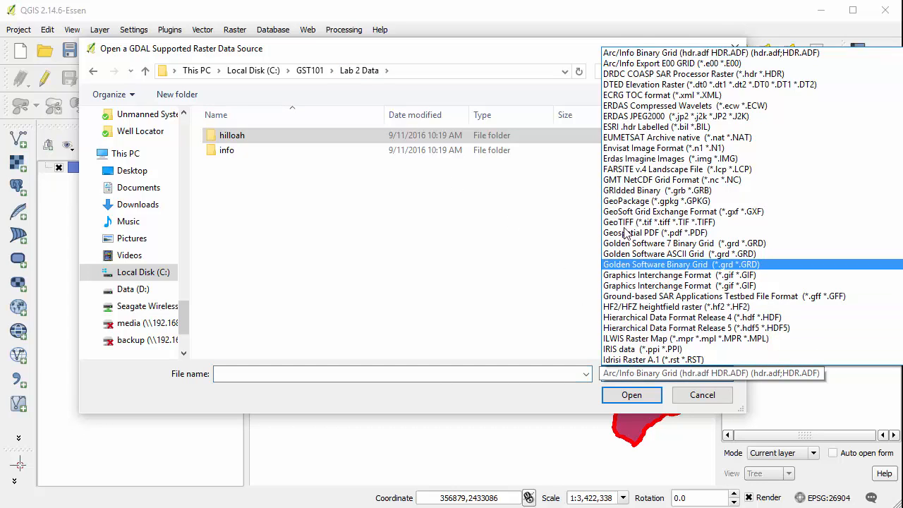
scroll(631, 190, "up", 1)
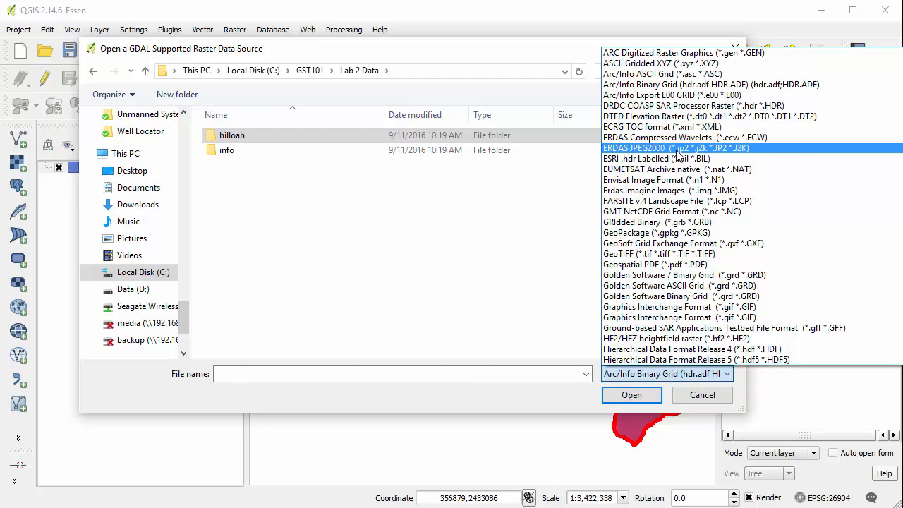
left_click(742, 149)
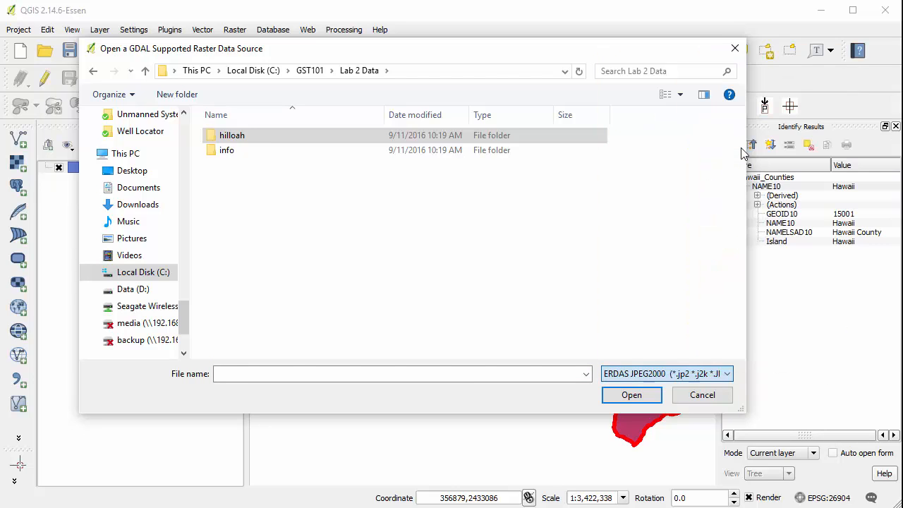
left_click(314, 168)
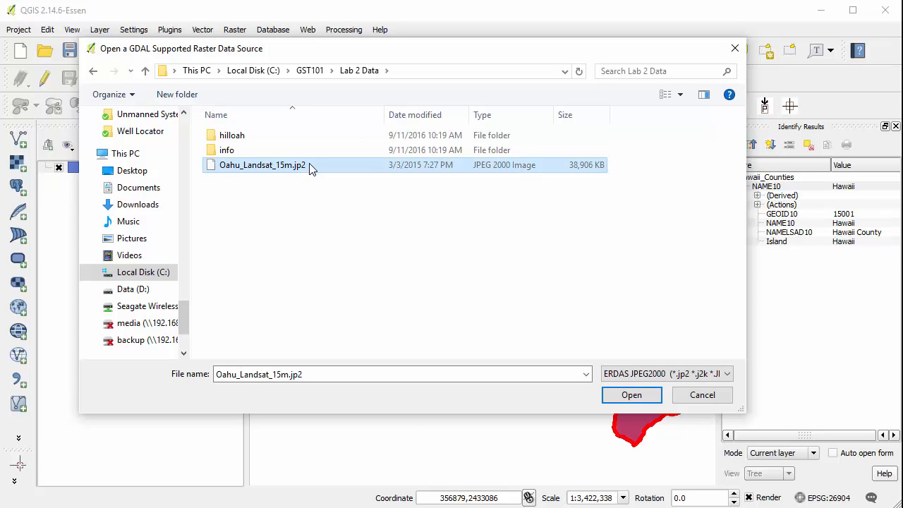
left_click(621, 394)
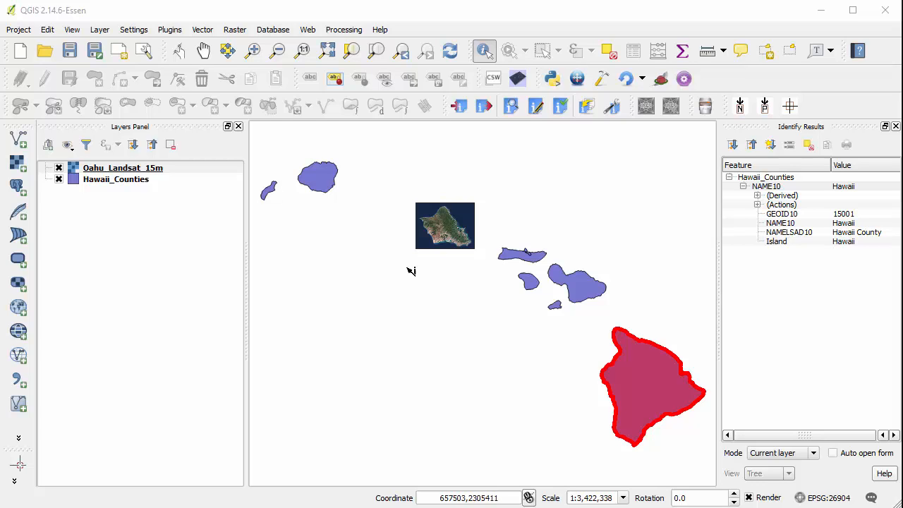
right_click(120, 170)
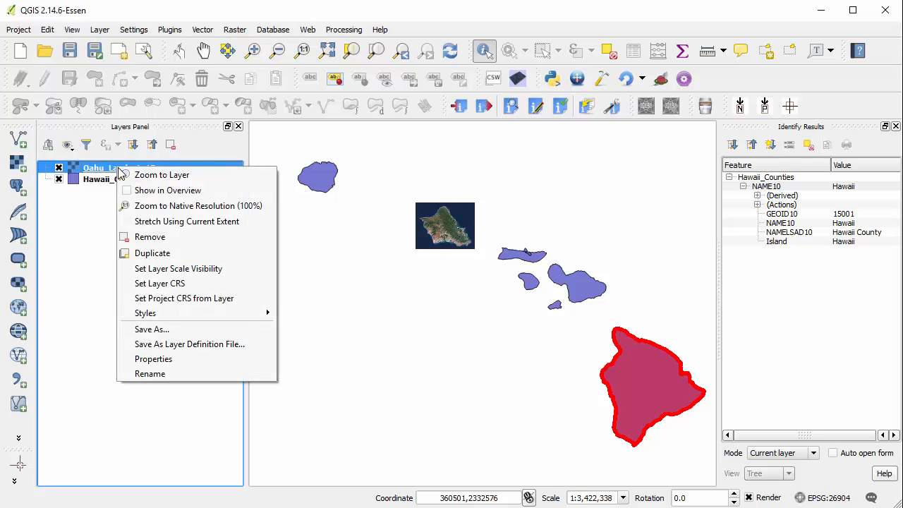
left_click(195, 177)
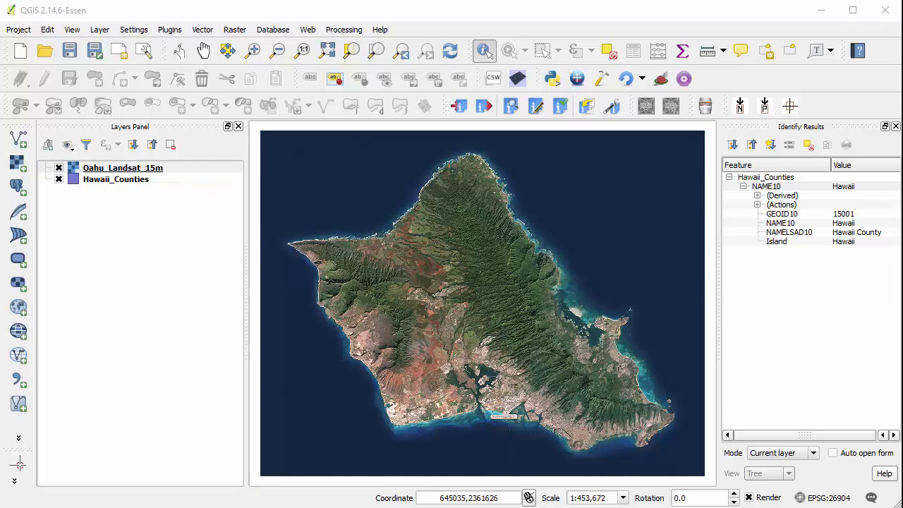
Step: Filter the raster files to Arc/Info Binary Grid and add hdr.adf from the hilloah folder as a raster layer
left_click(198, 224)
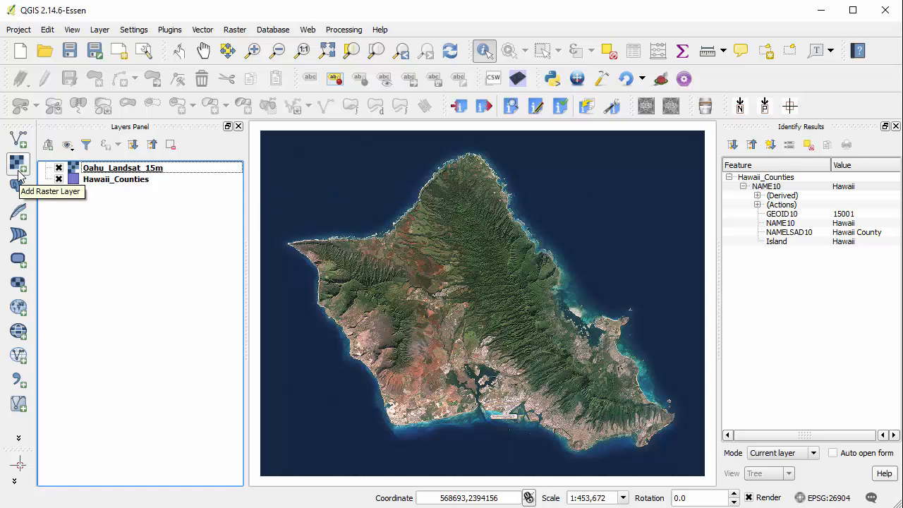
left_click(18, 173)
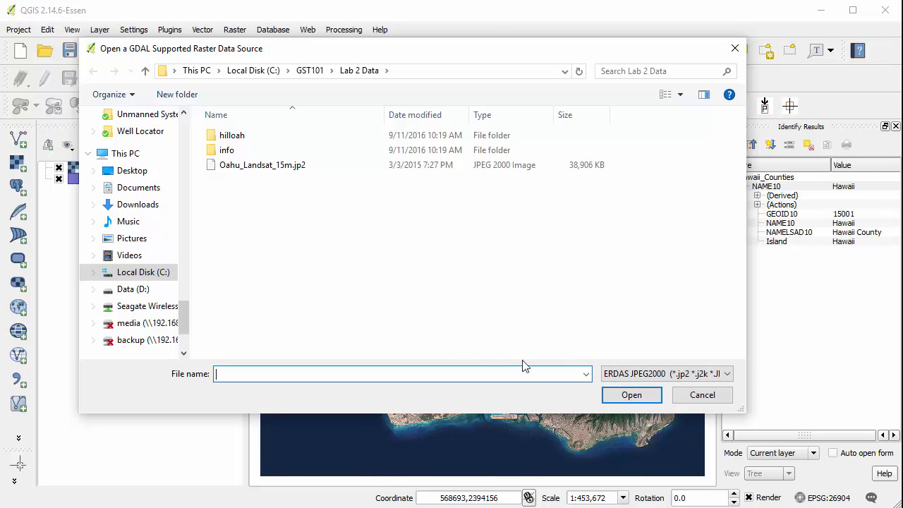
left_click(651, 376)
scroll(652, 263, "up", 4)
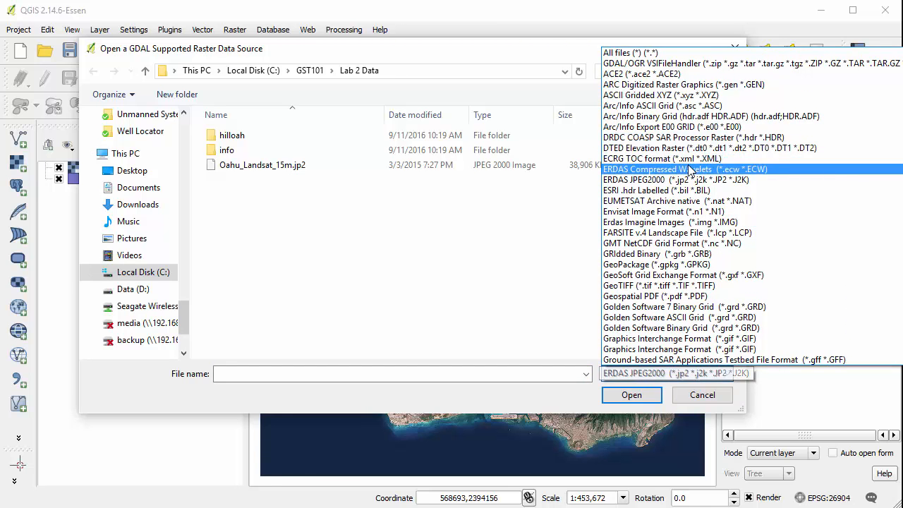
left_click(702, 120)
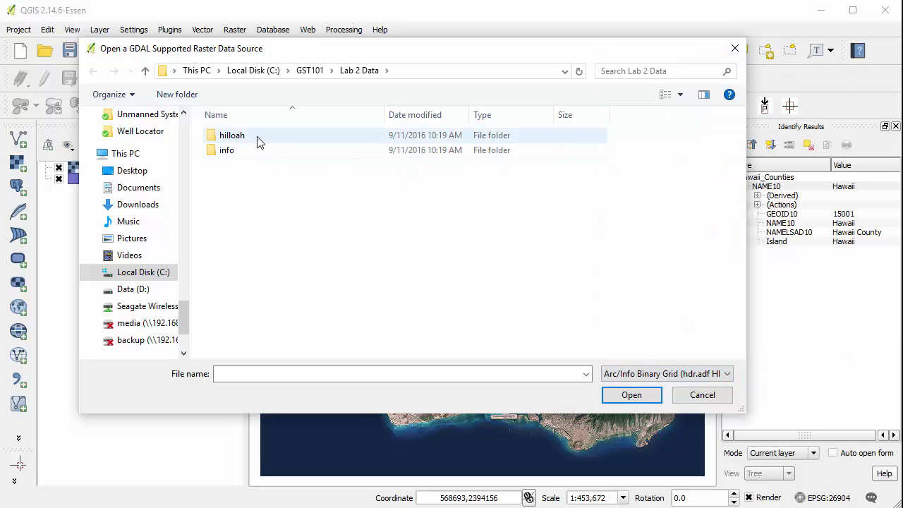
double_click(233, 136)
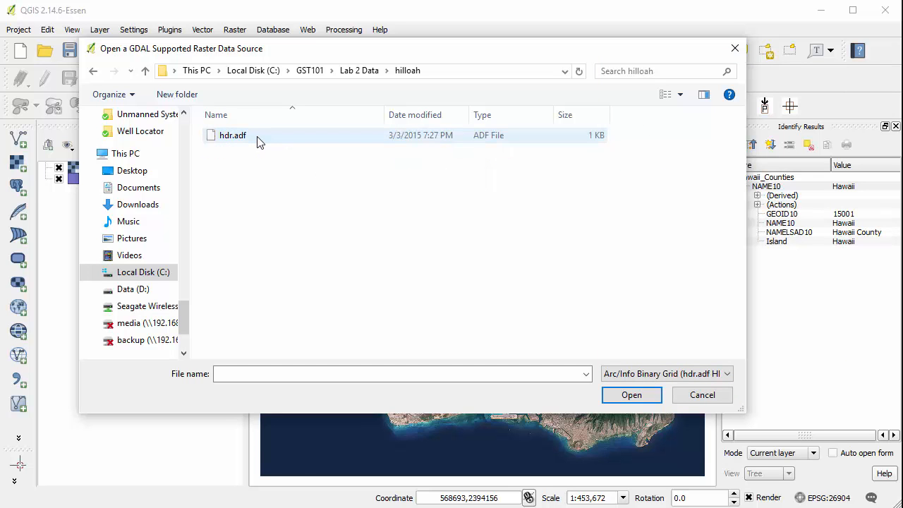
left_click(257, 138)
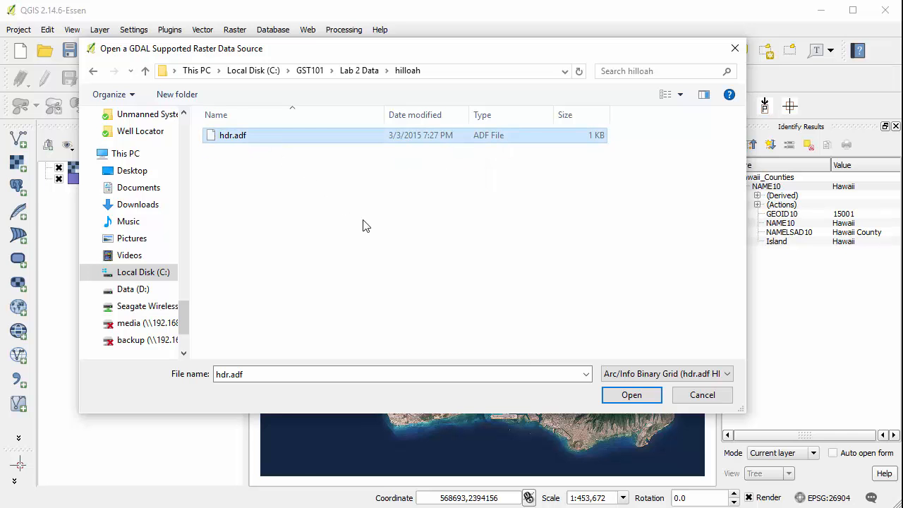
left_click(631, 395)
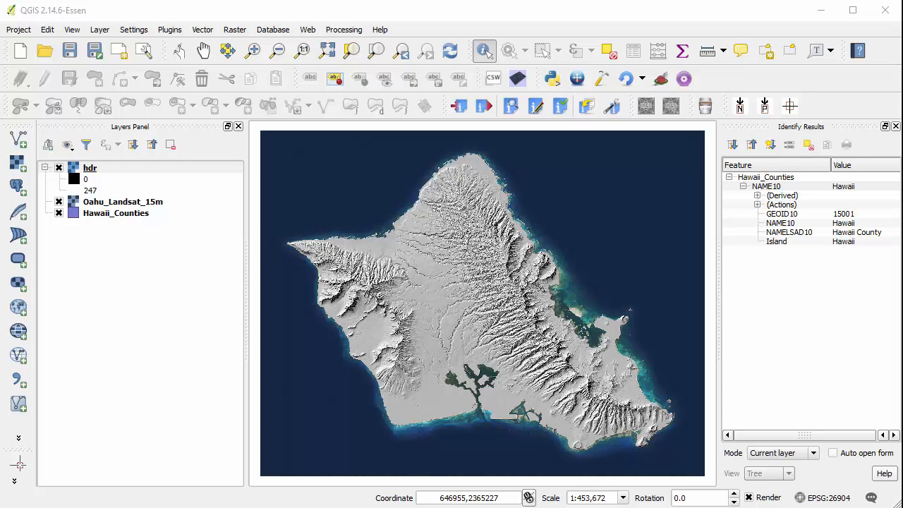
right_click(417, 30)
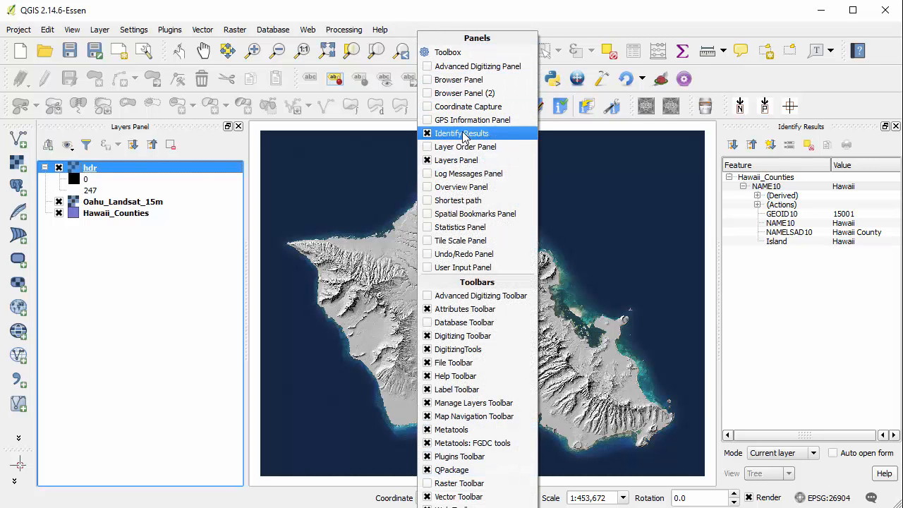
left_click(451, 79)
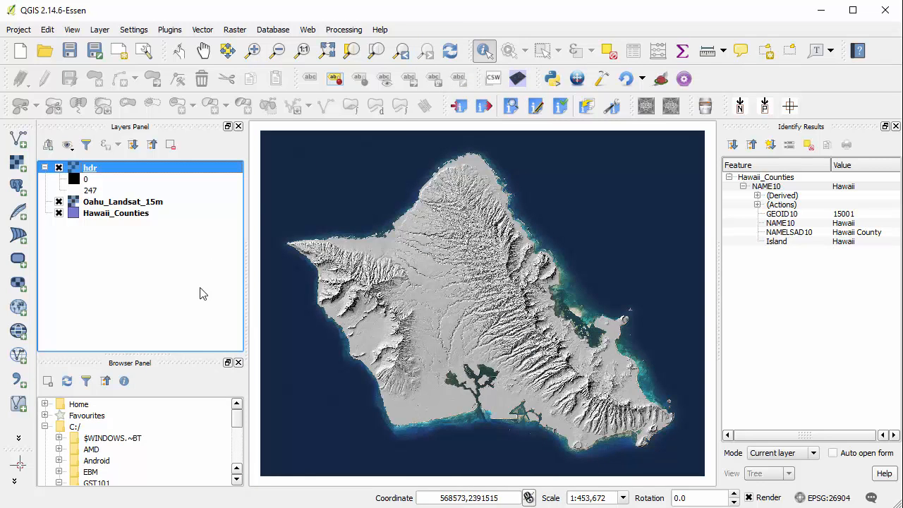
left_click(239, 362)
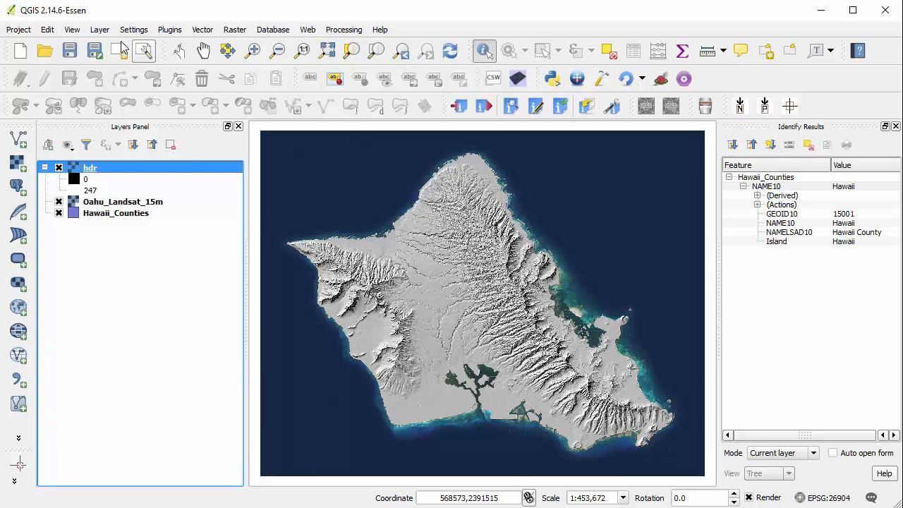
Step: Show the Browser Panel and enlarge it so that more of its folder tree fits
left_click(72, 30)
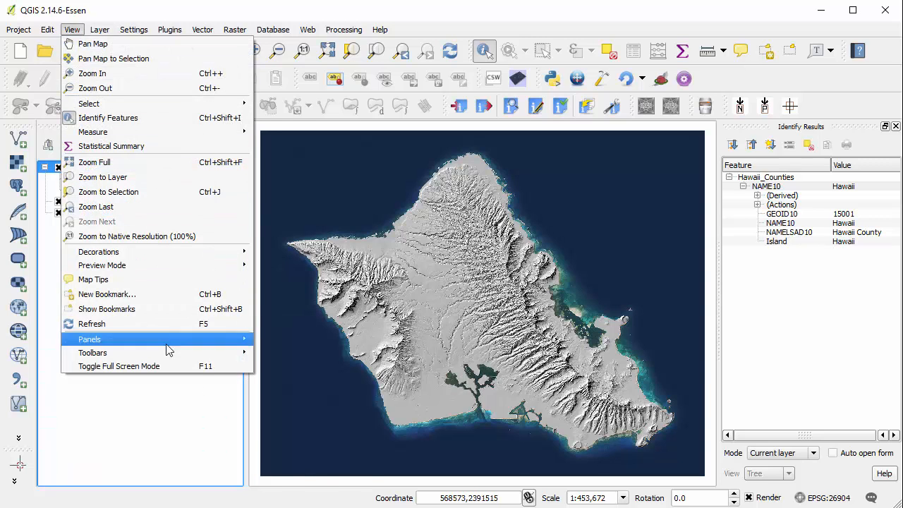
mouse_move(167, 342)
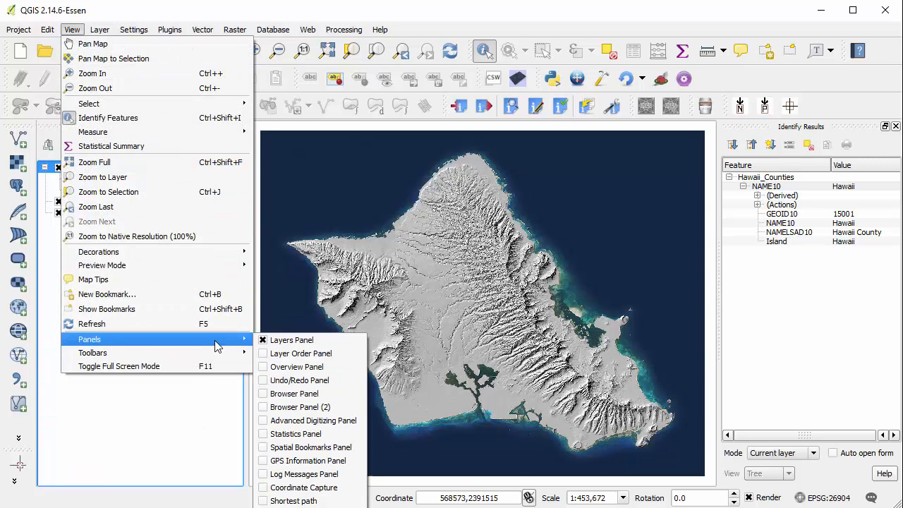
left_click(313, 398)
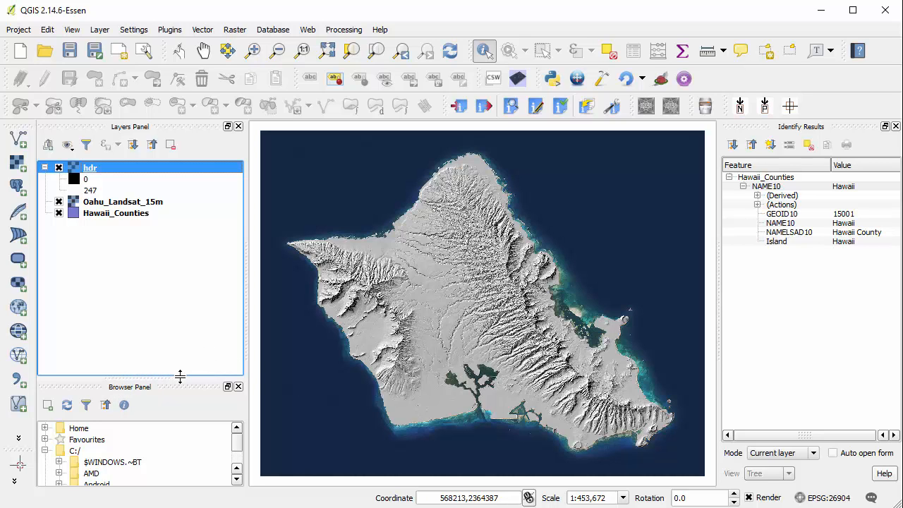
left_click_drag(153, 376, 153, 277)
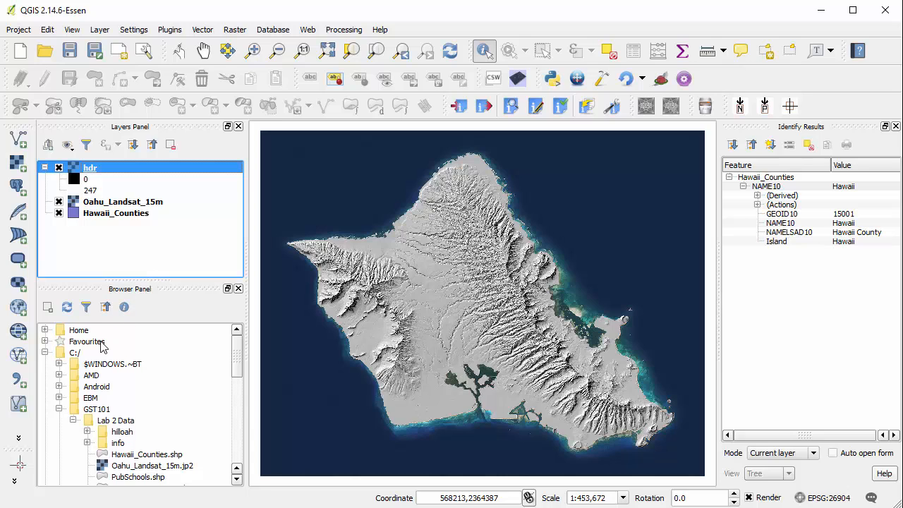
Step: Expand the Favourites in the browser tree and add the C:/GST101/Lab 2 Data folder as a favourite
left_click(74, 343)
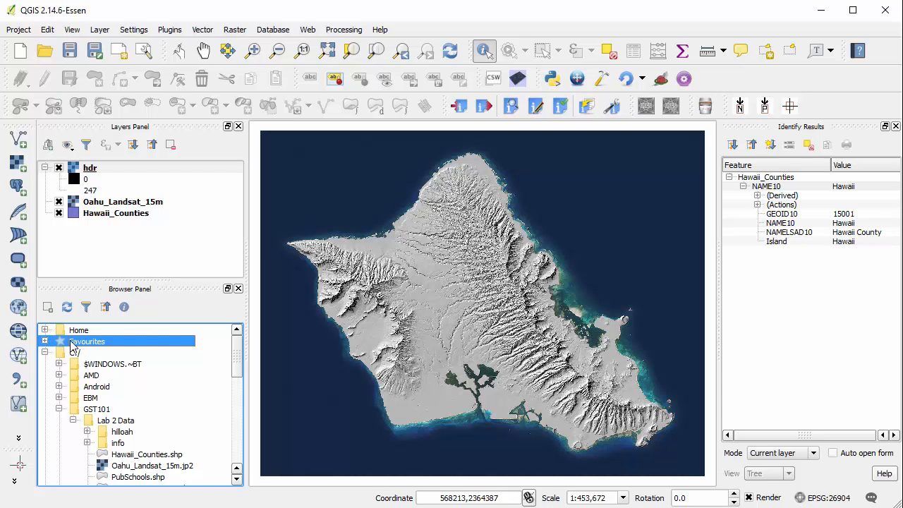
left_click(45, 341)
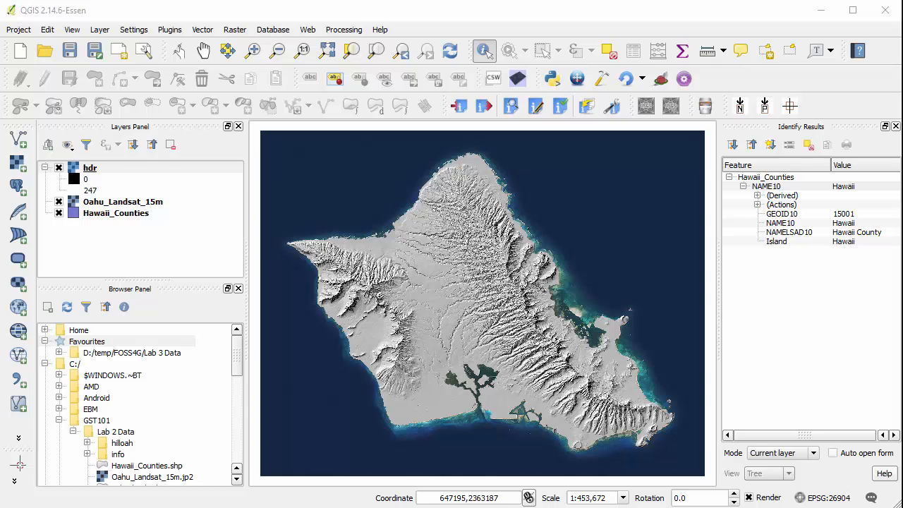
left_click(237, 356)
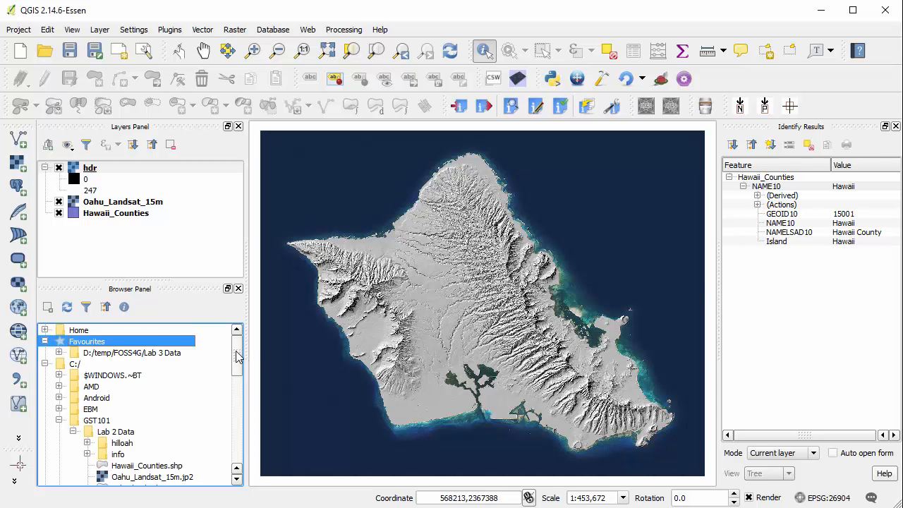
left_click_drag(237, 352, 236, 361)
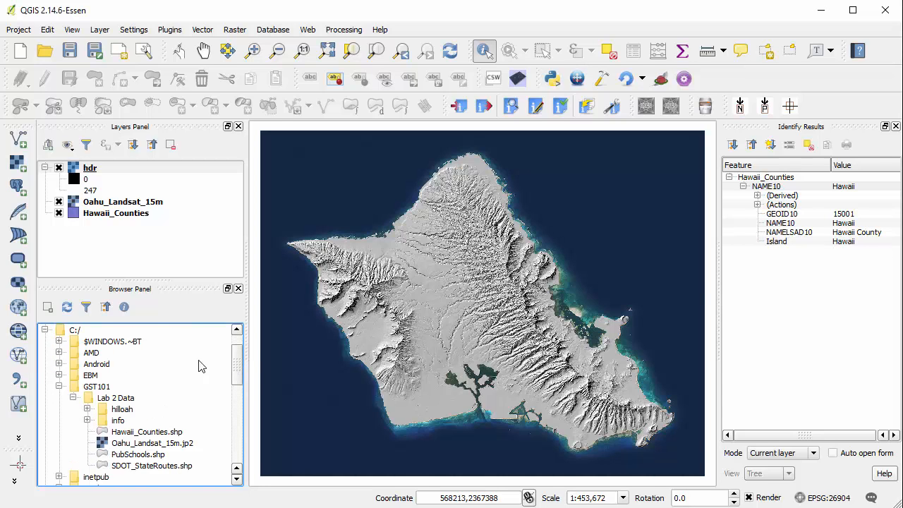
left_click(75, 332)
left_click(104, 388)
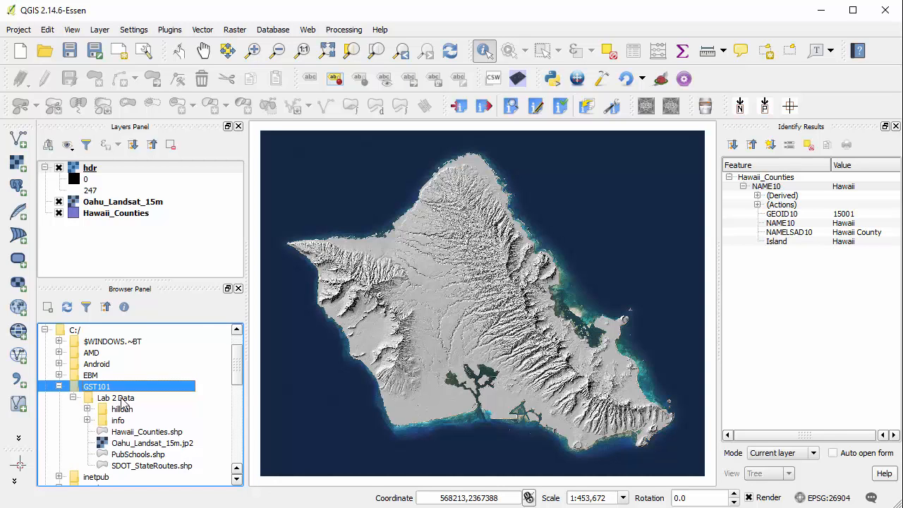
left_click(124, 400)
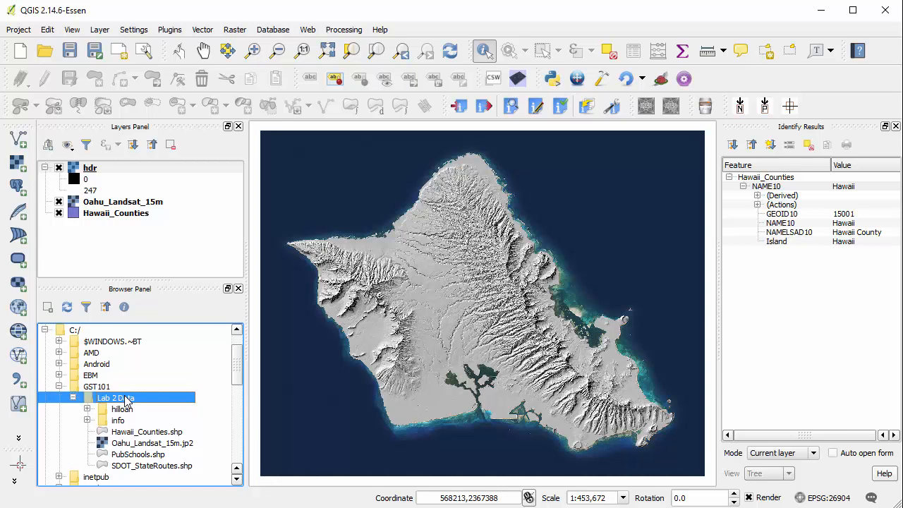
right_click(125, 399)
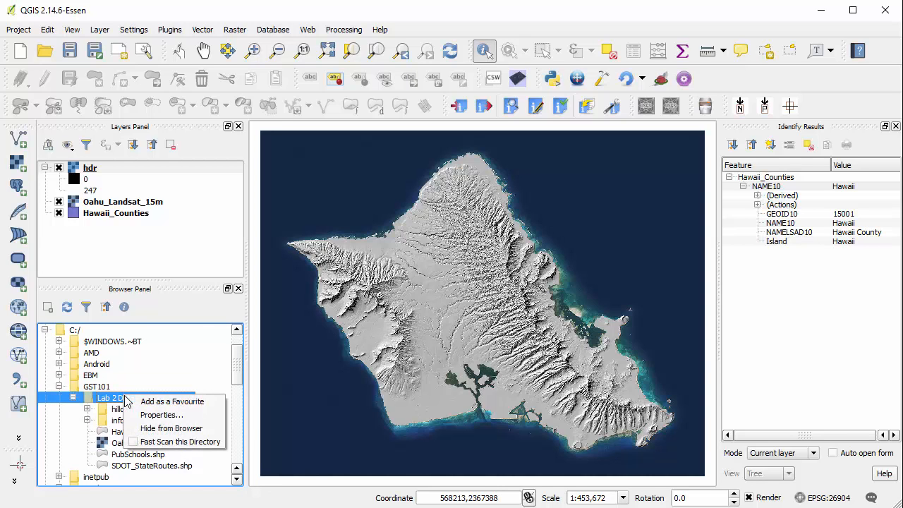
left_click(209, 404)
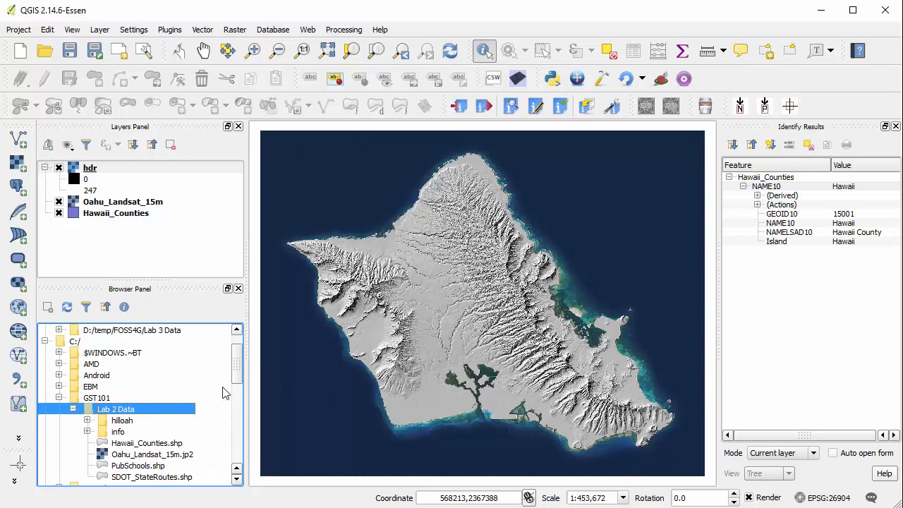
Step: Collapse the C:/ drive in the browser tree and expand the C:/GST101/Lab 2 Data favourite
scroll(121, 346, "up", 1)
left_click(45, 375)
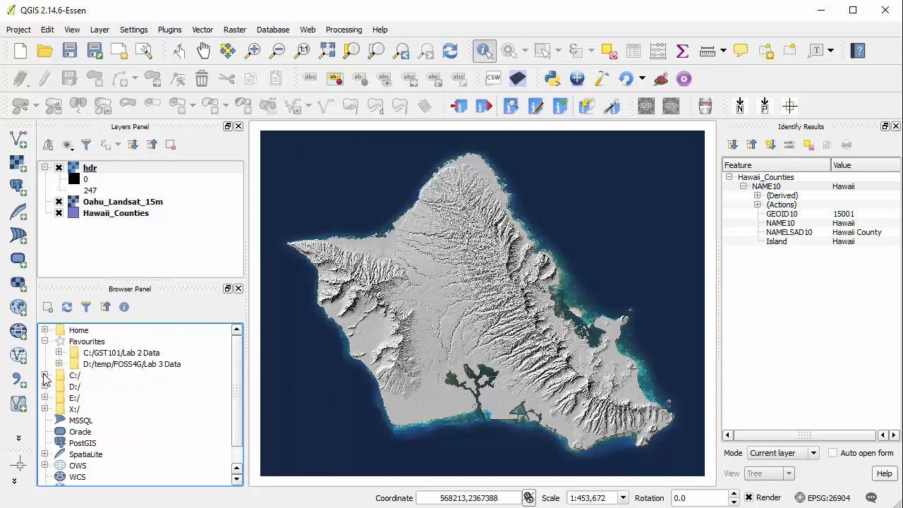
left_click(77, 342)
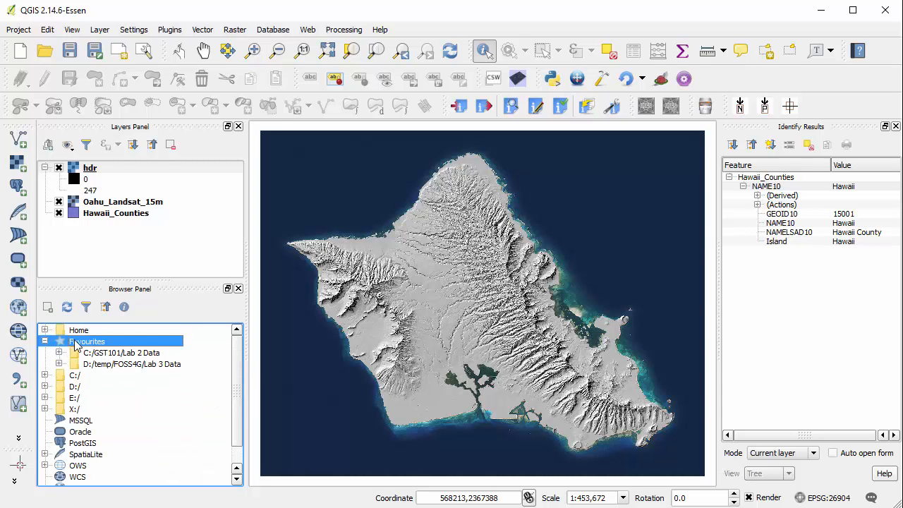
left_click(120, 355)
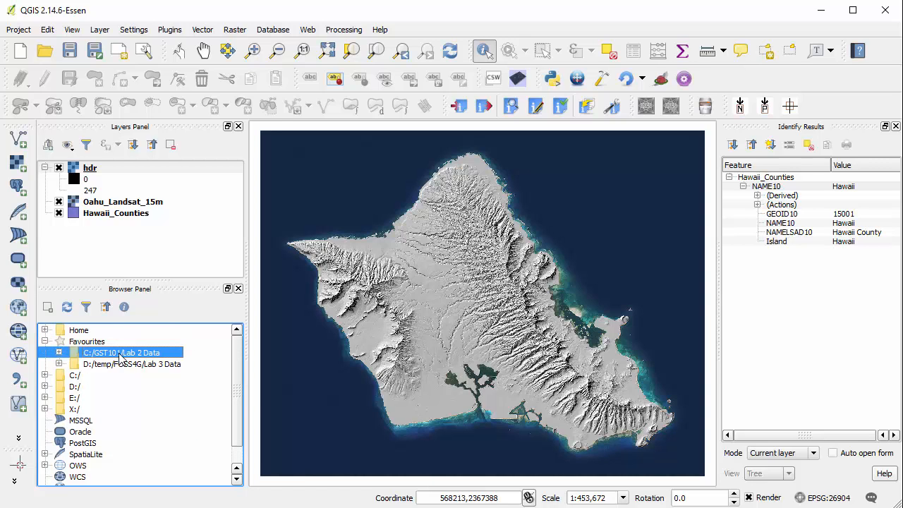
left_click(59, 353)
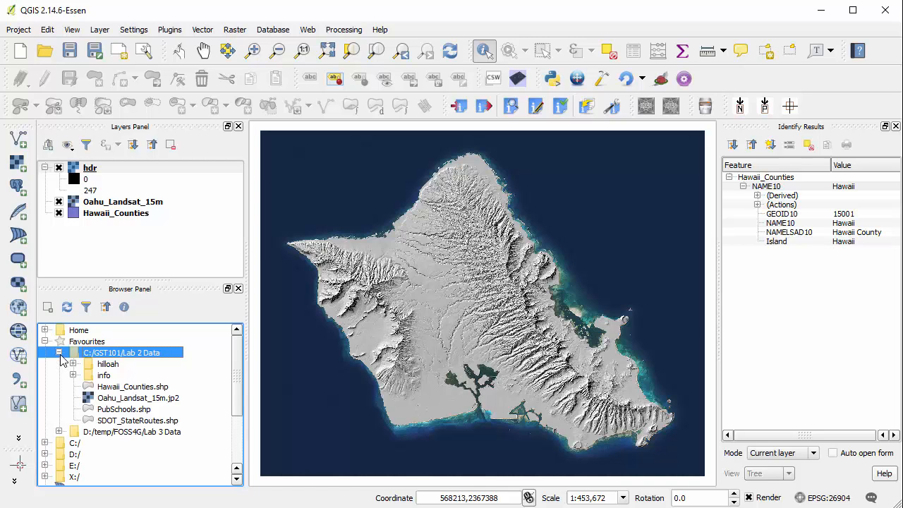
left_click(60, 353)
Step: Add PubSchools.shp from the Lab 2 Data favourite to the map and select its layer
left_click_drag(130, 414, 352, 229)
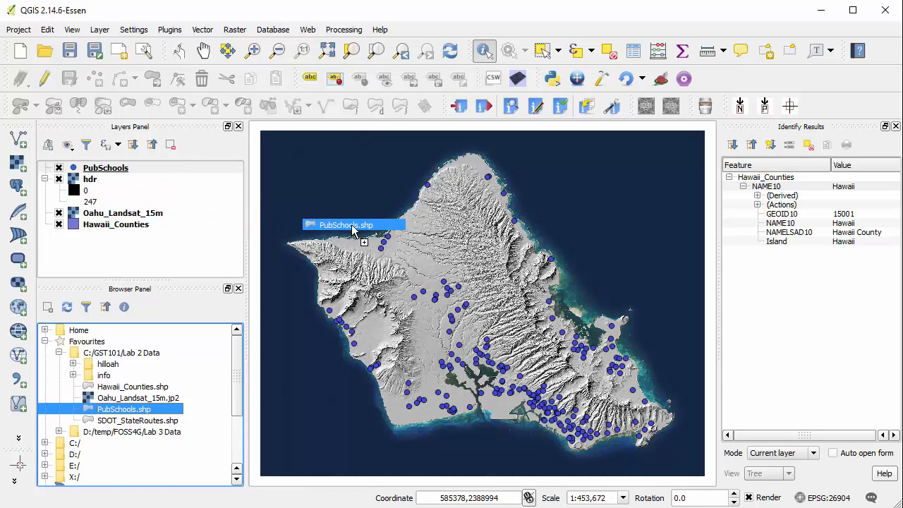
left_click(104, 172)
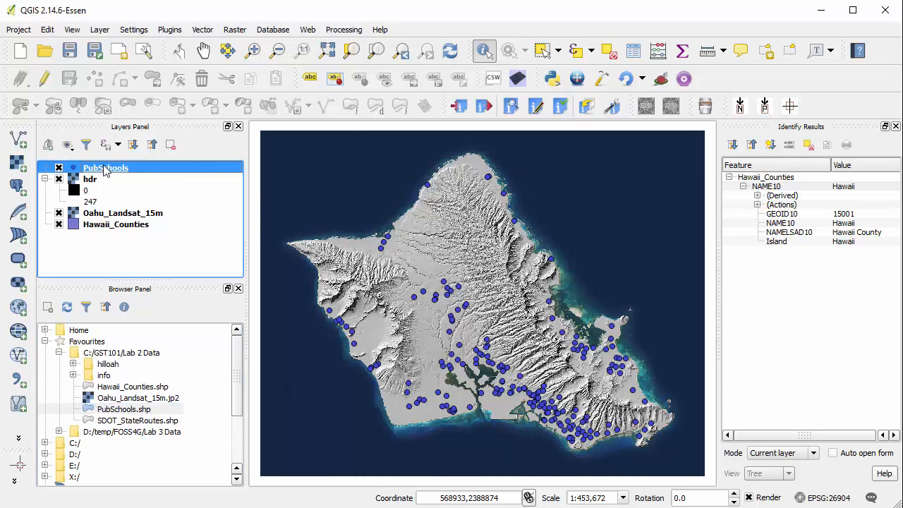